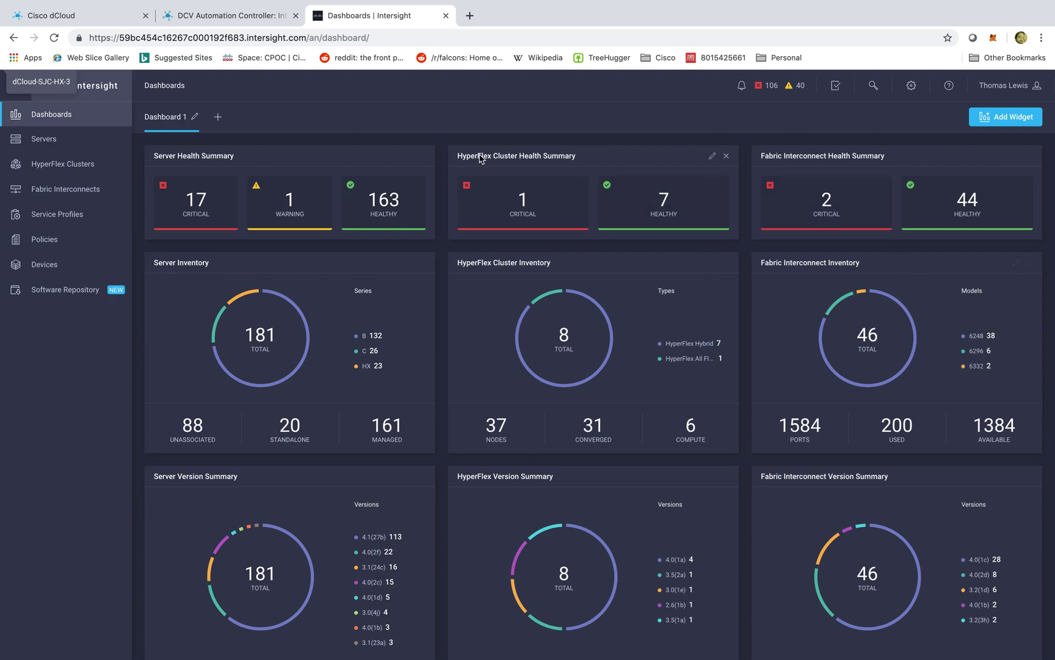
- Add a new Dashboard 2 and rename its title to 'HCL'
left_click(218, 117)
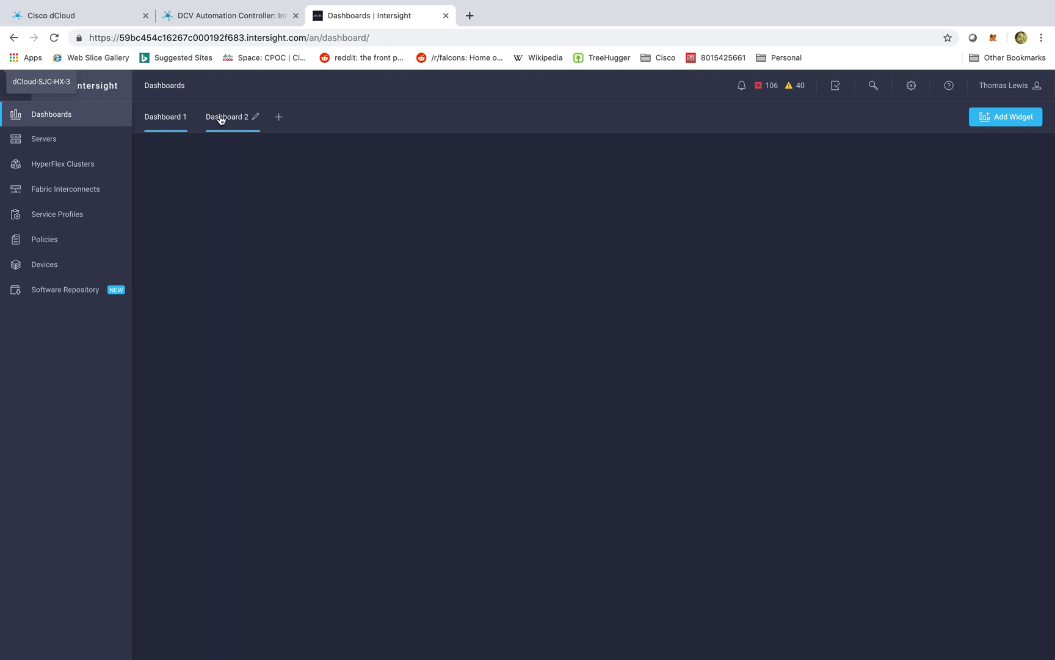
left_click(256, 117)
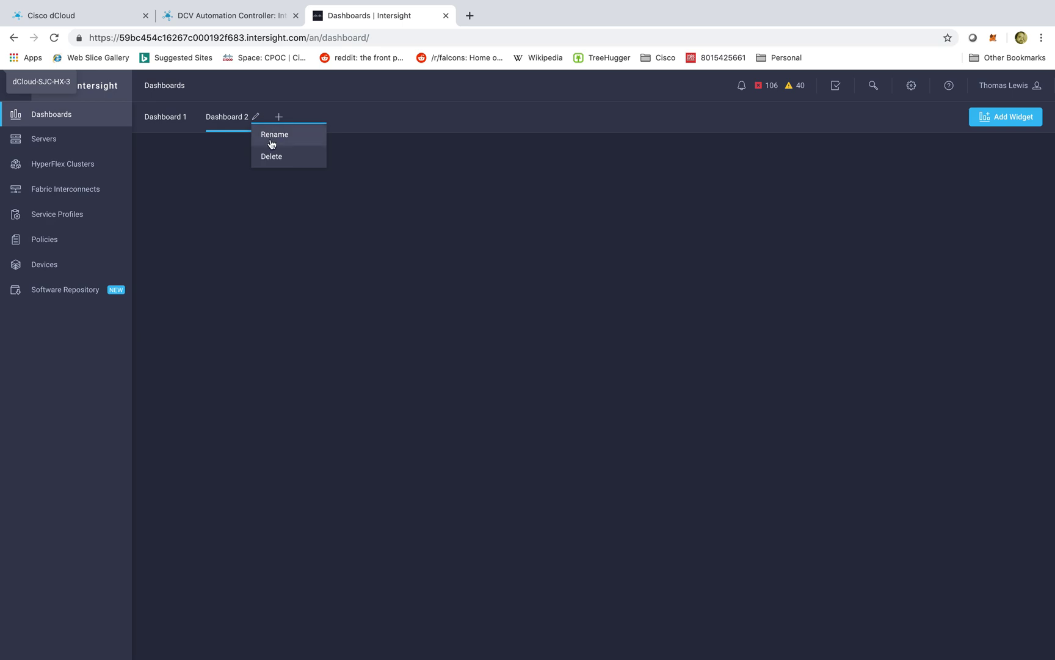
left_click(273, 142)
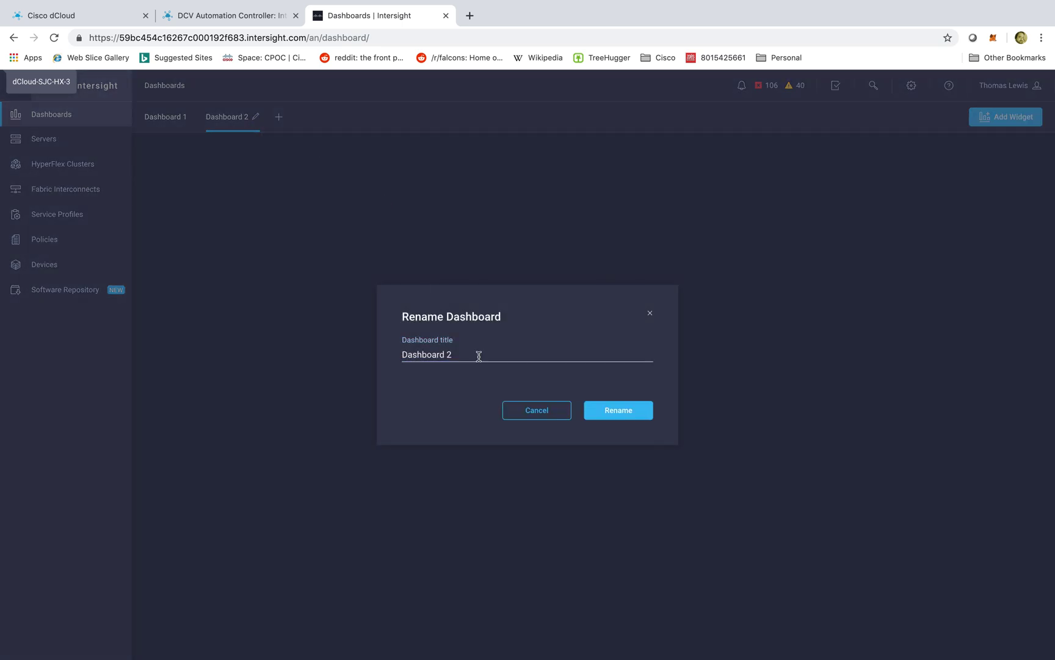
triple_click(470, 353)
key("BackSpace")
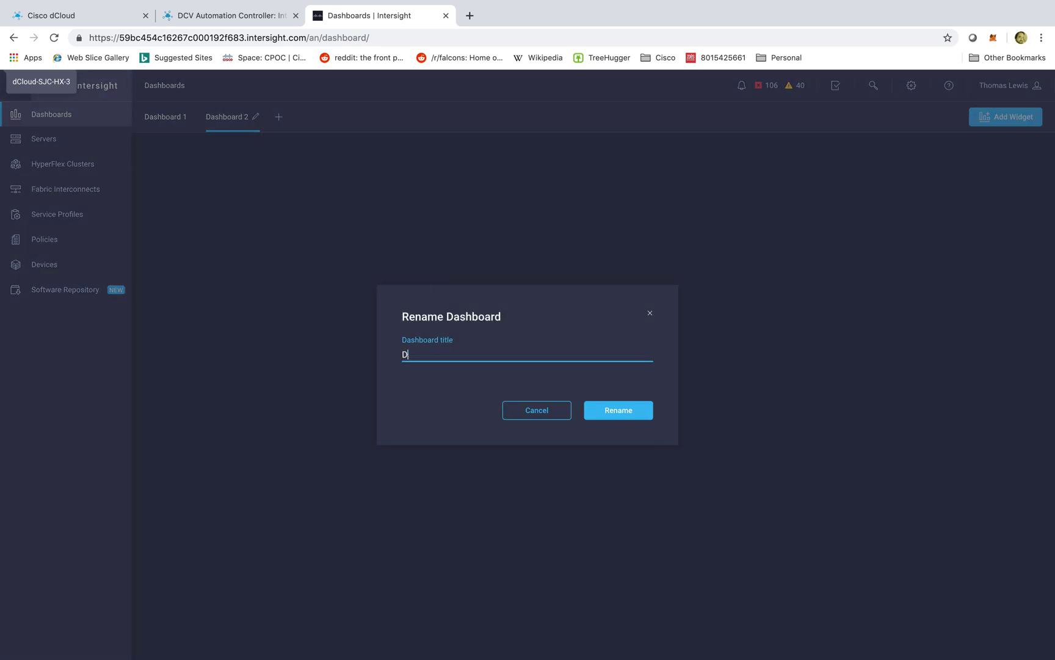
type("HCL")
left_click(620, 417)
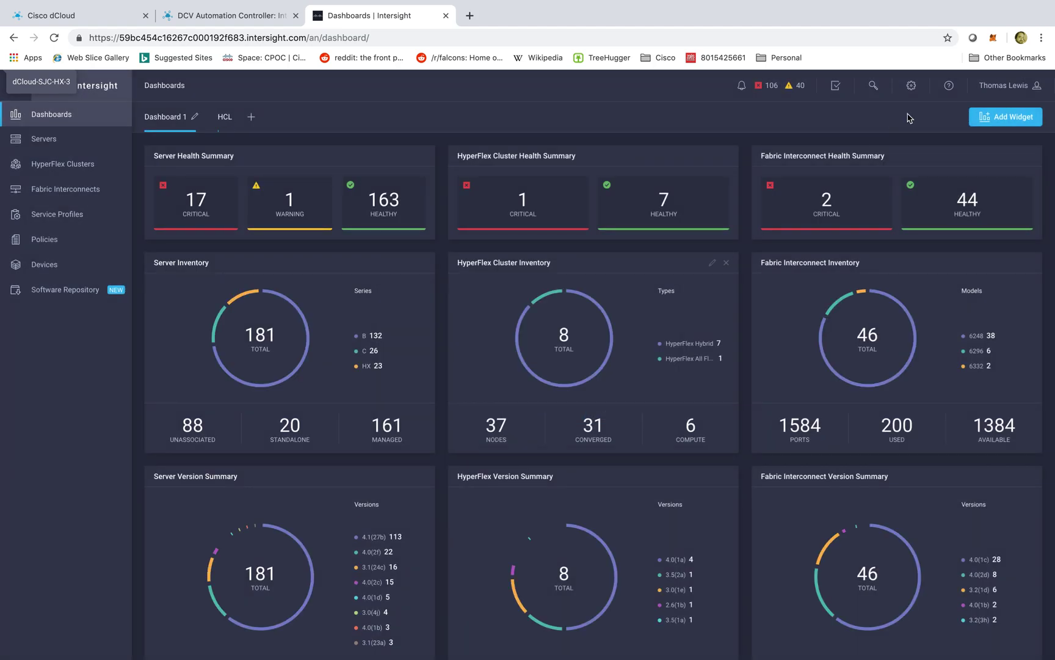
- On the HCL dashboard, add the Server HCL Status Summary widget found by searching 'HCL'
left_click(228, 124)
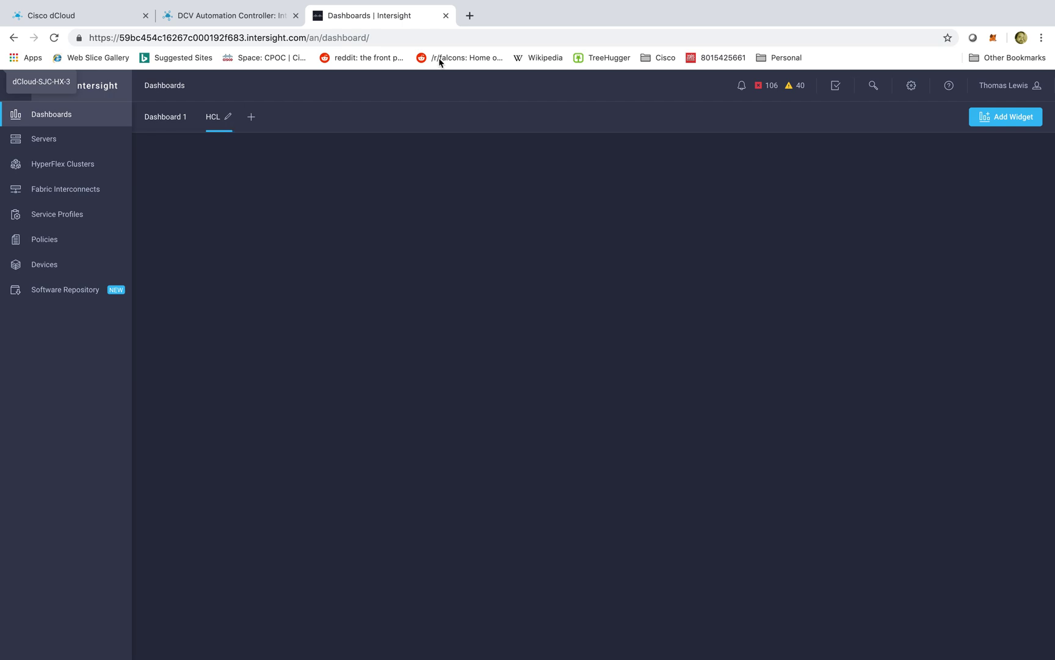
left_click(1007, 126)
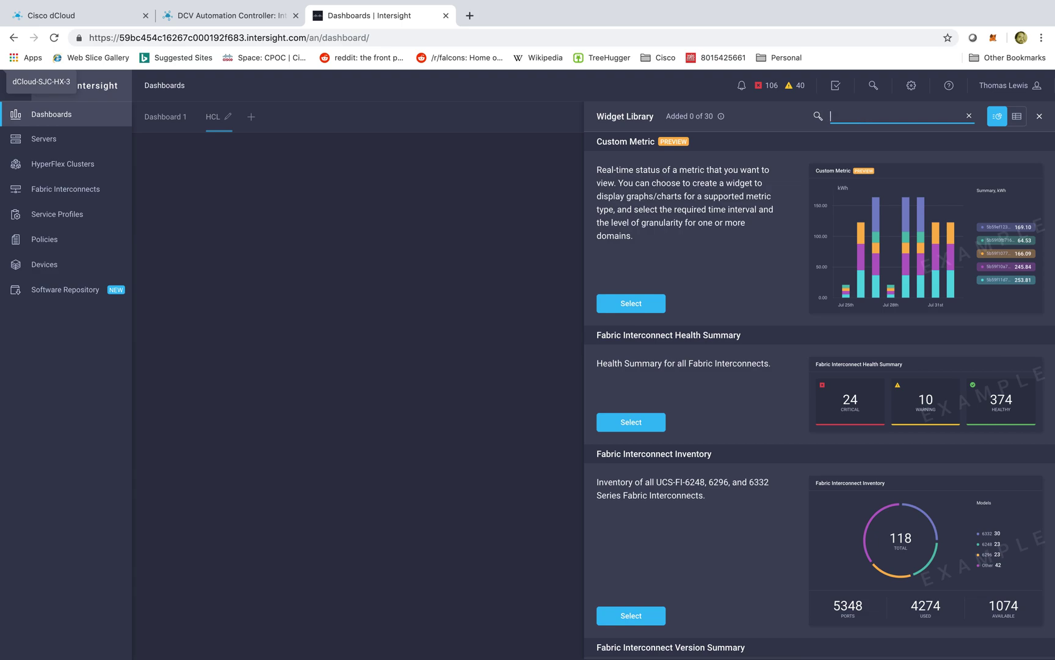
type("HCL")
left_click(625, 234)
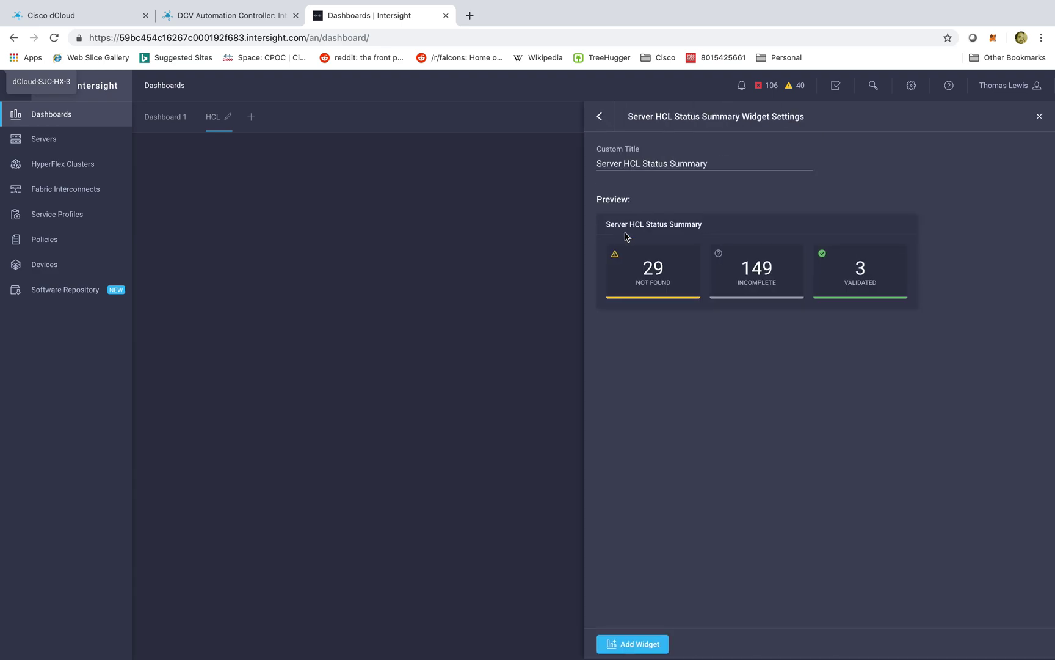
left_click(635, 649)
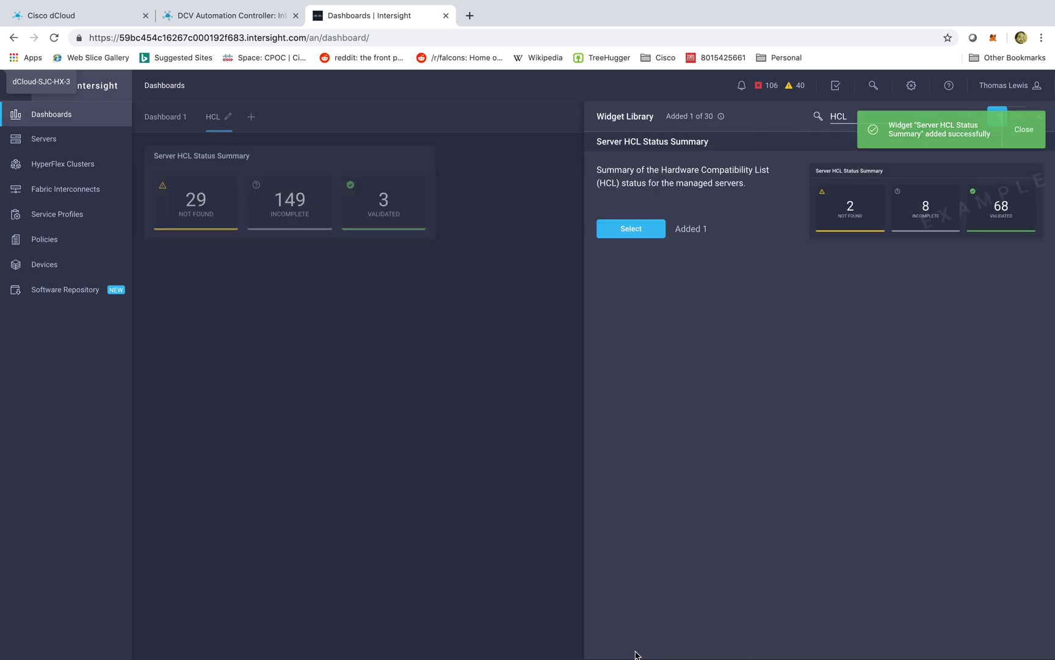
- Dismiss the widget-added confirmation, close the widget library, and go to the Servers inventory
left_click(1026, 134)
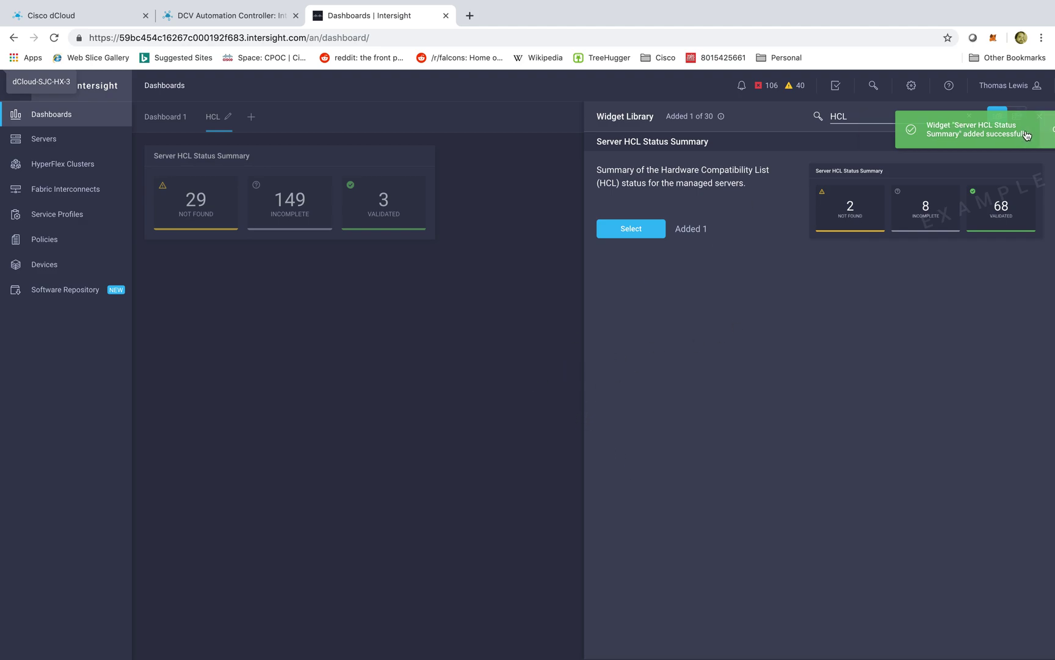
left_click(366, 395)
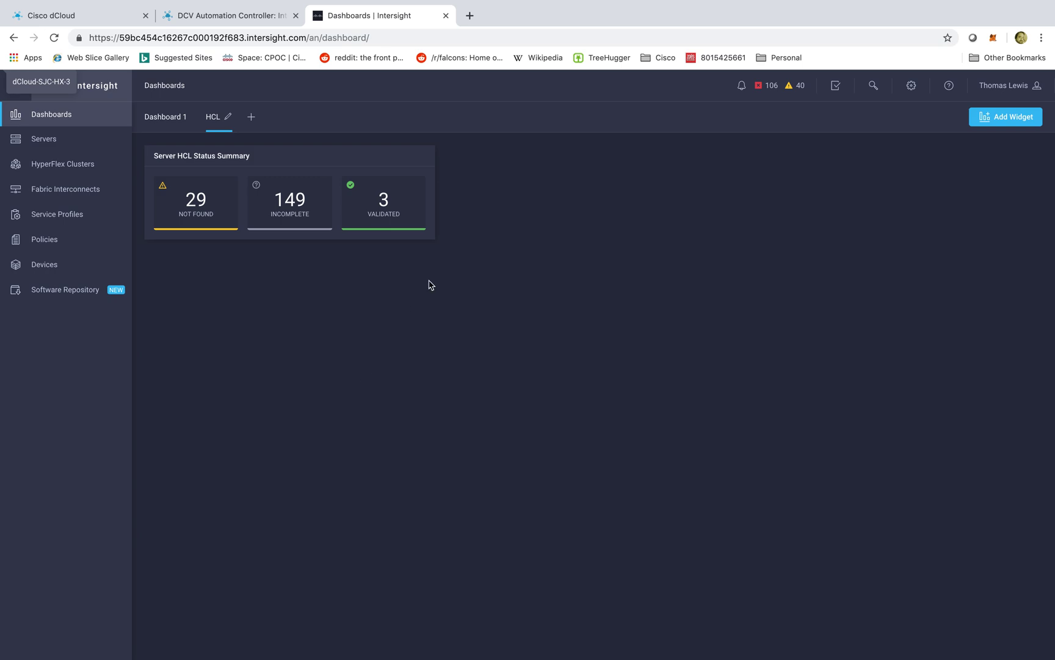
left_click(39, 142)
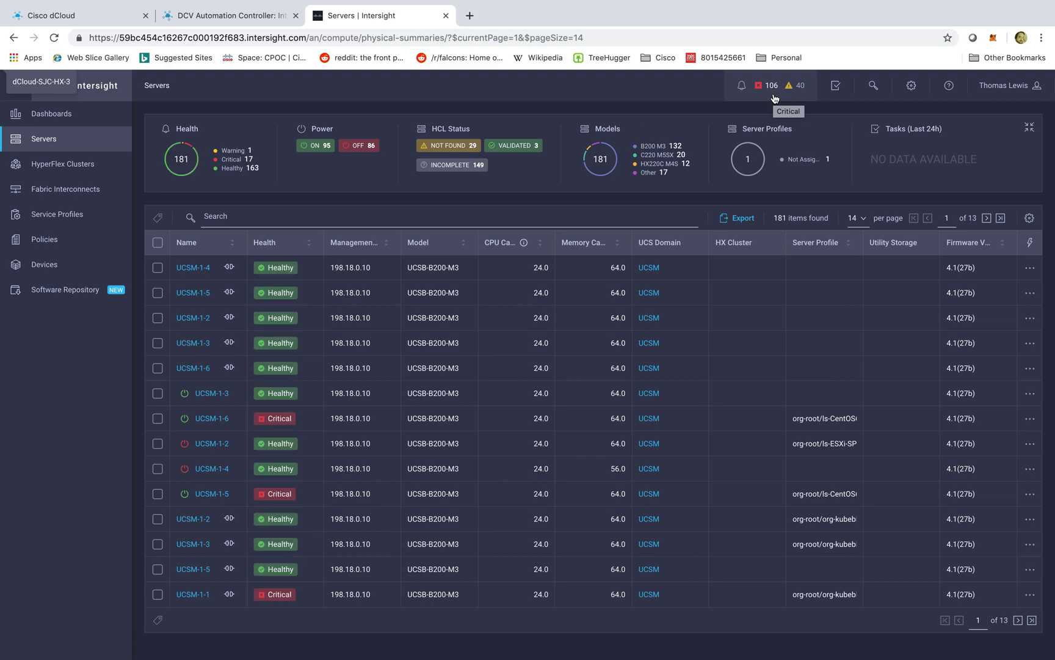
- Show the critical alarms from the header count and open the full list of 106
left_click(773, 96)
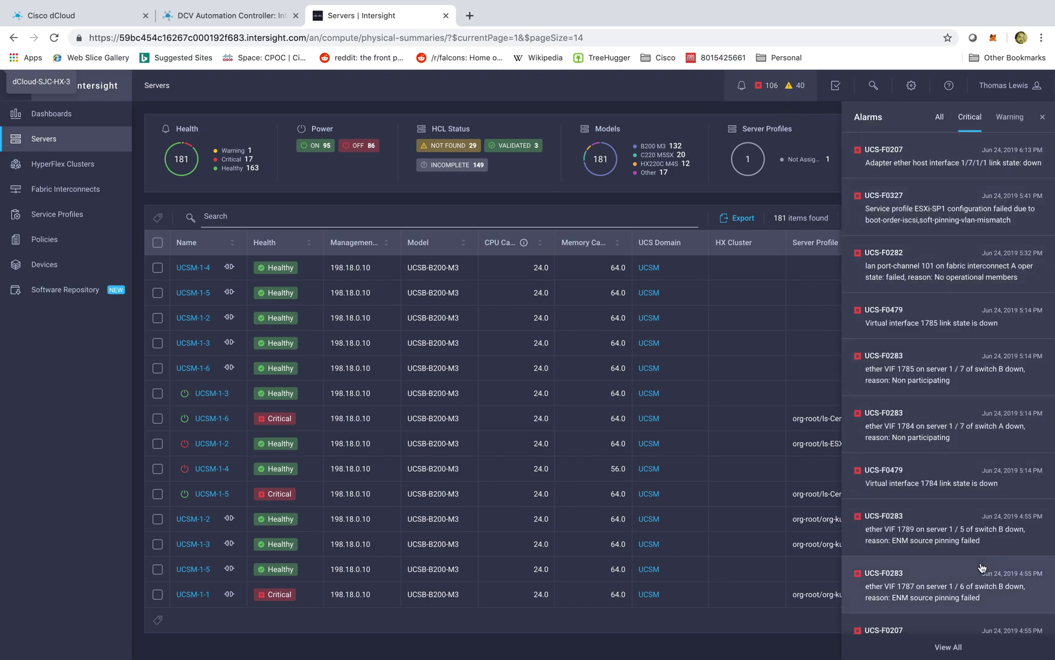
left_click(948, 647)
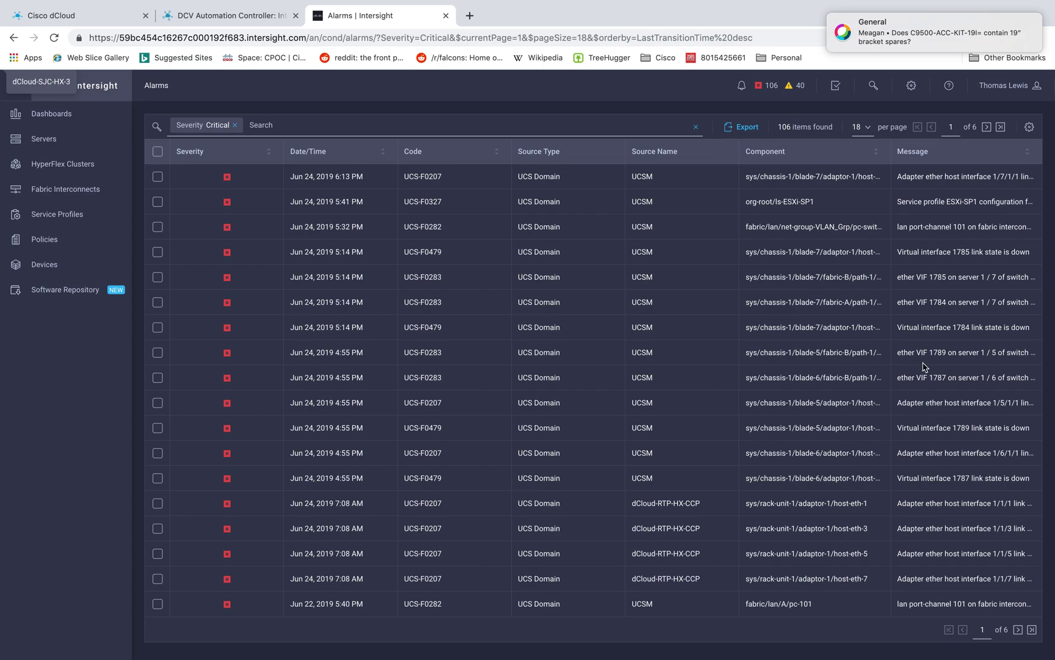
- Start a CSV export of the critical alarms, cancel the save, and return to Servers
left_click(739, 130)
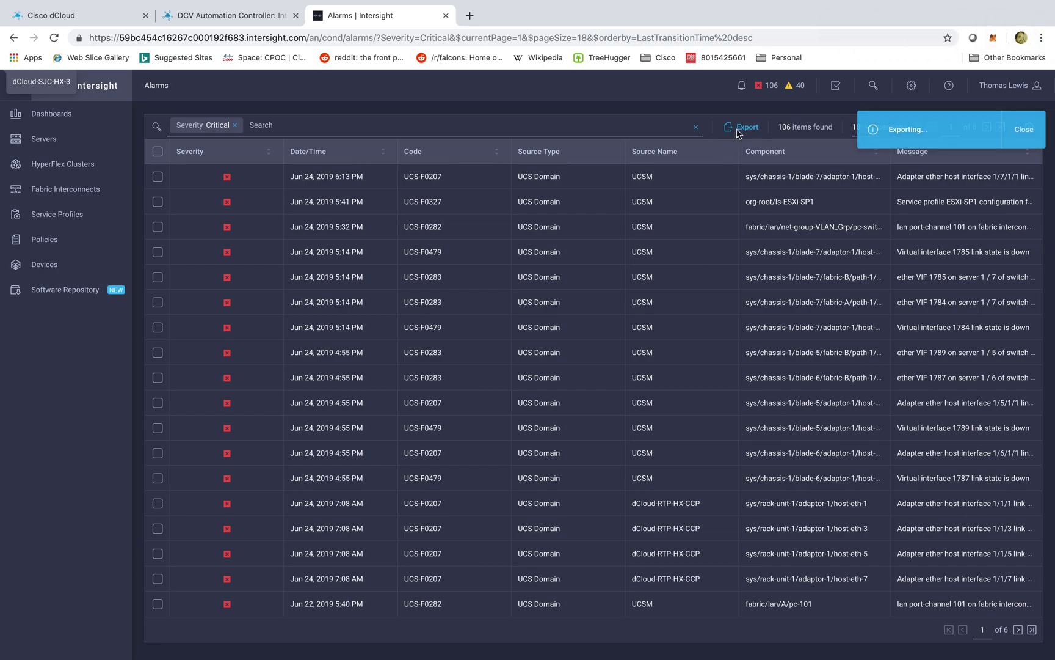
left_click(540, 121)
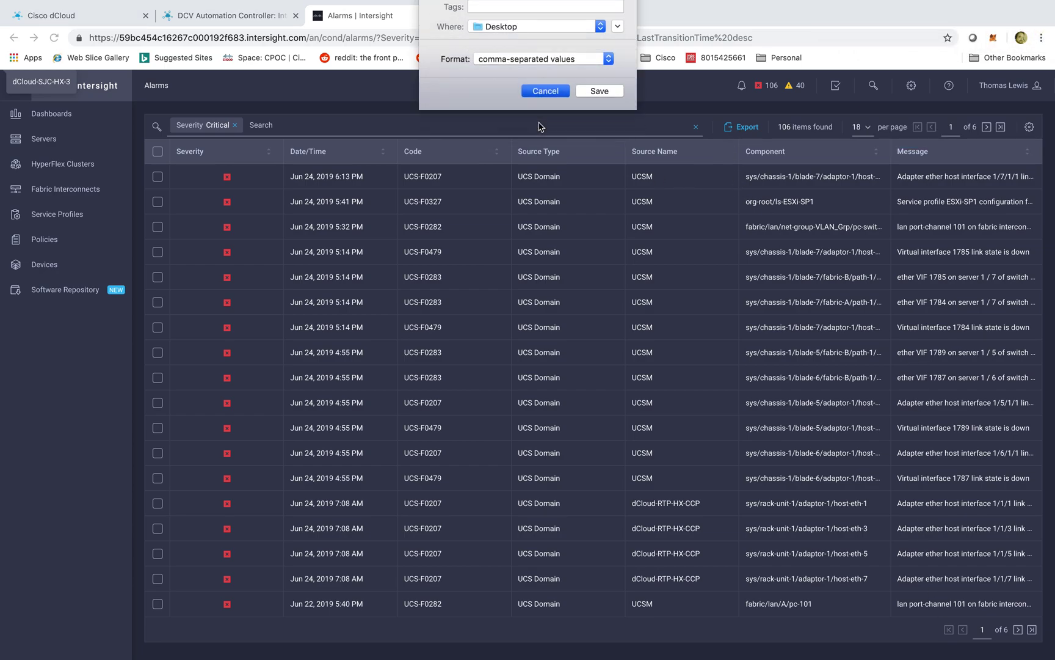
left_click(44, 141)
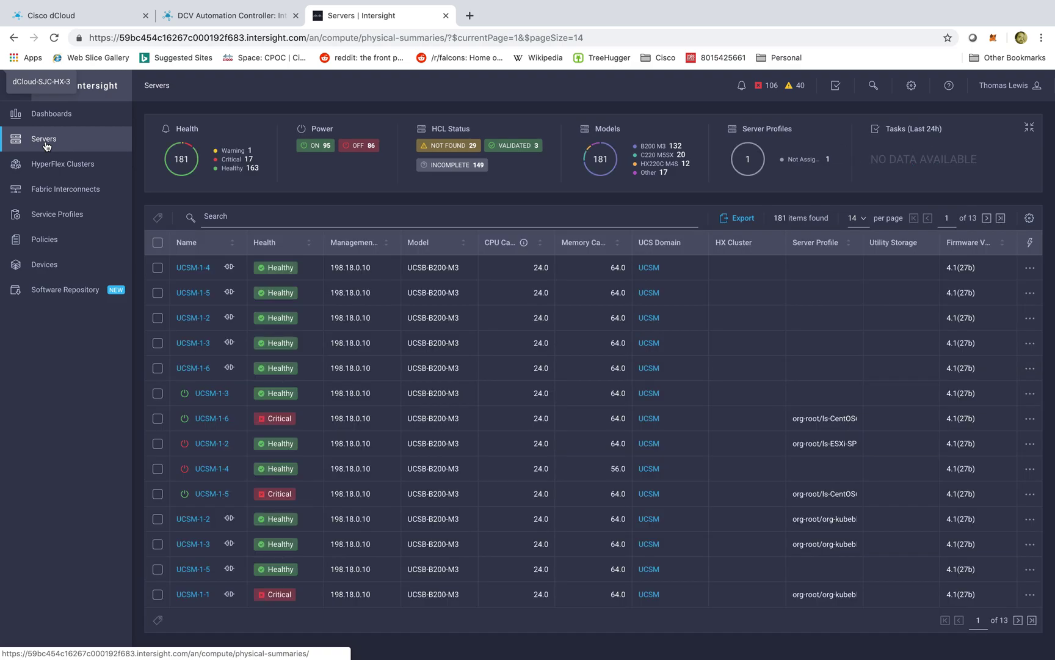
- Filter the Servers list by HX Cluster to dCloud-SJC-HX-Cluster, leaving 4 HX240C-M4SX servers
left_click(220, 216)
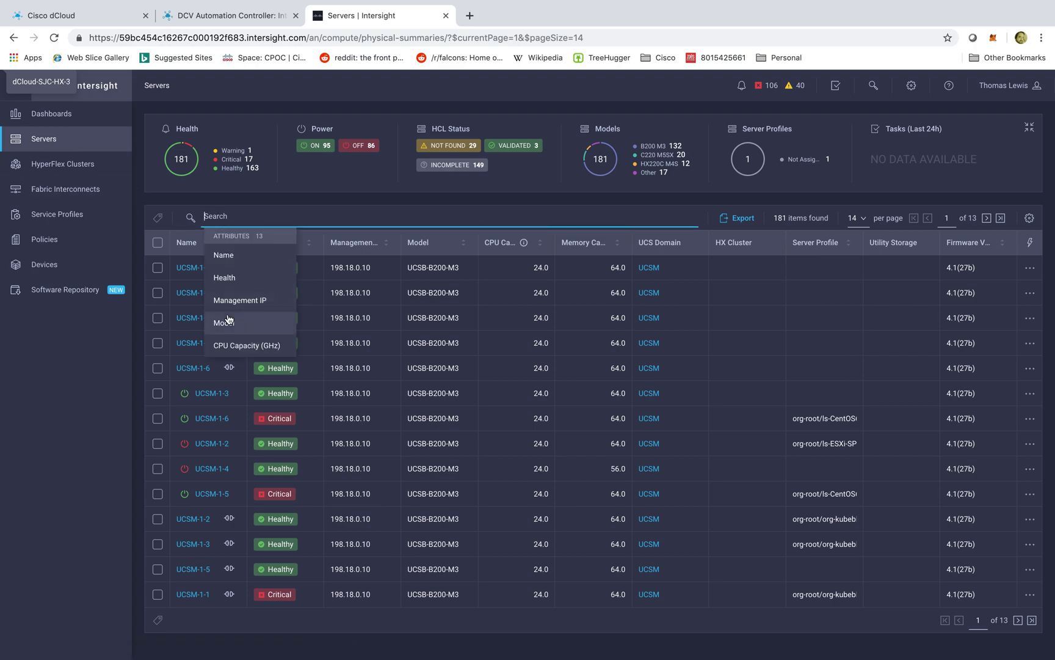
scroll(228, 318, "down", 5)
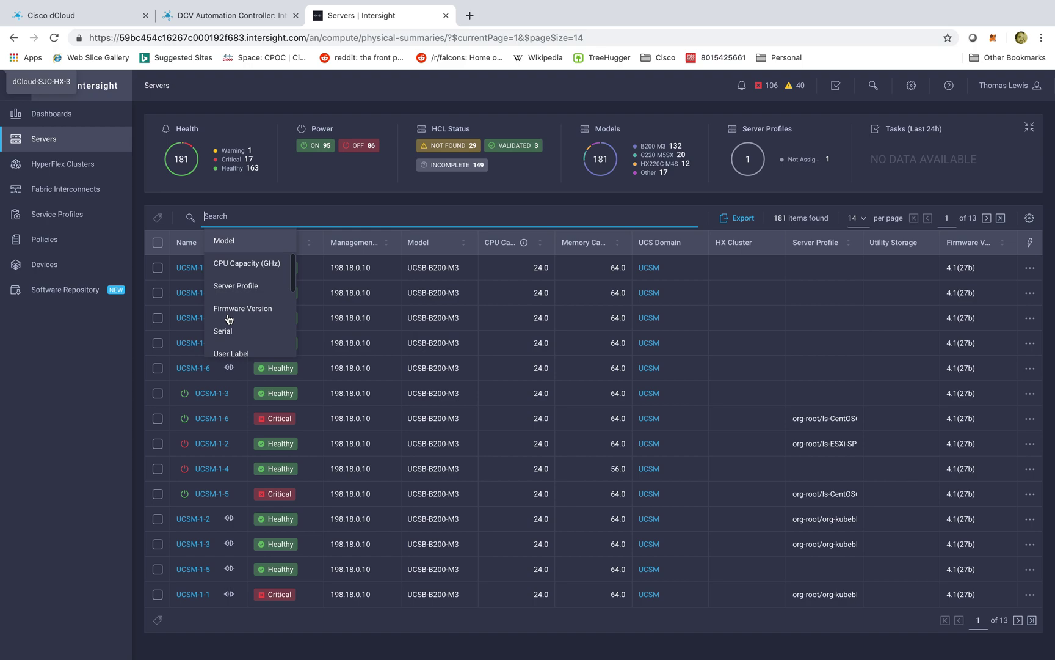
scroll(228, 318, "down", 5)
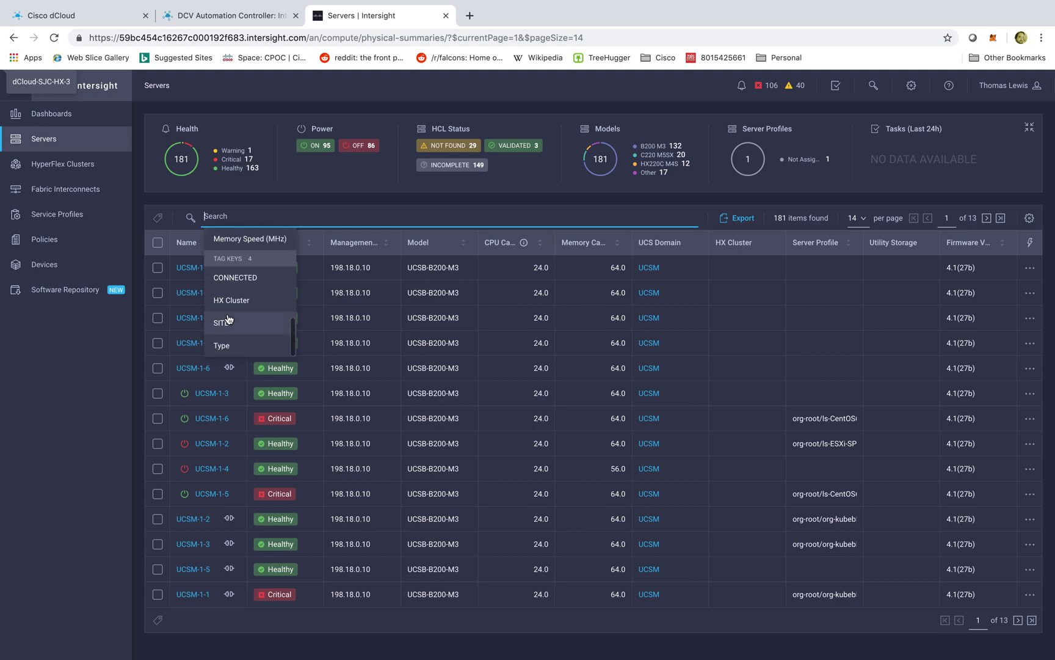
left_click(234, 299)
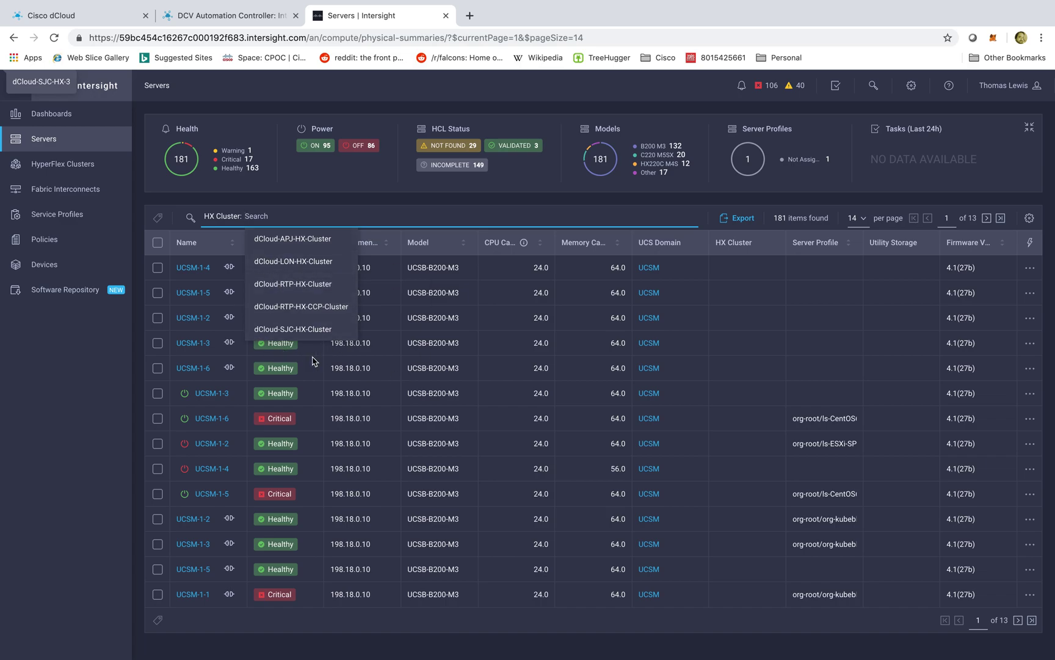
left_click(310, 333)
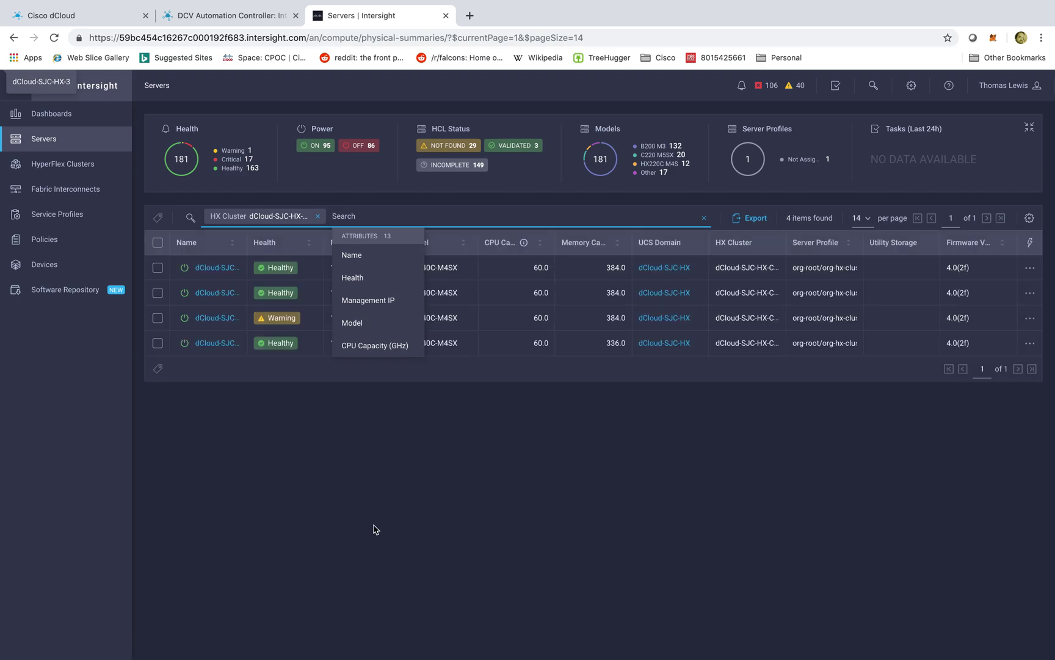
left_click(376, 529)
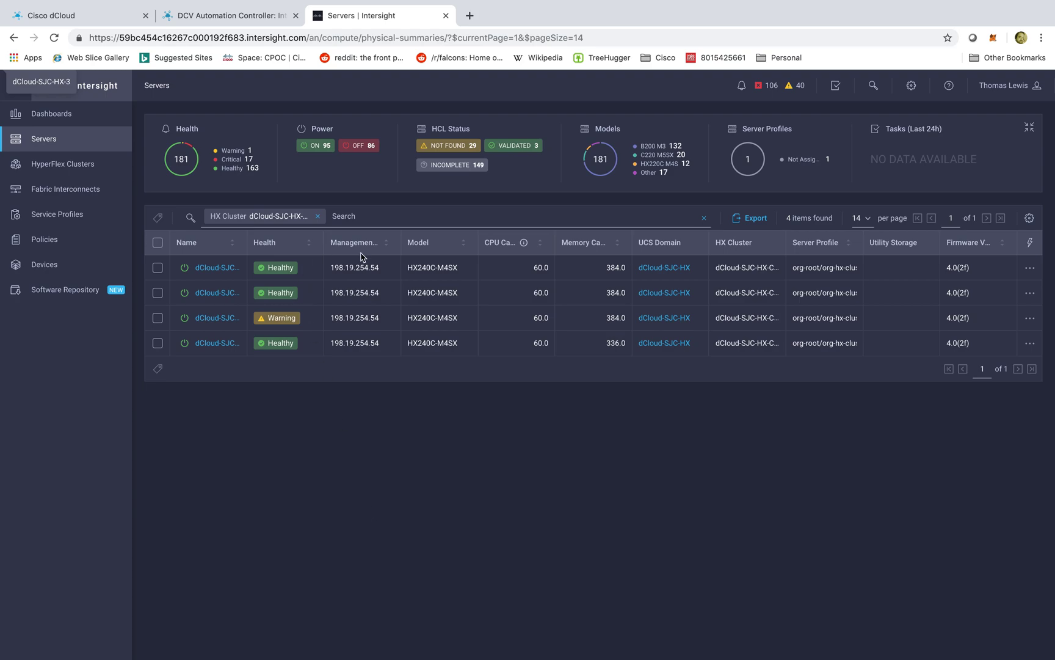
left_click(1028, 270)
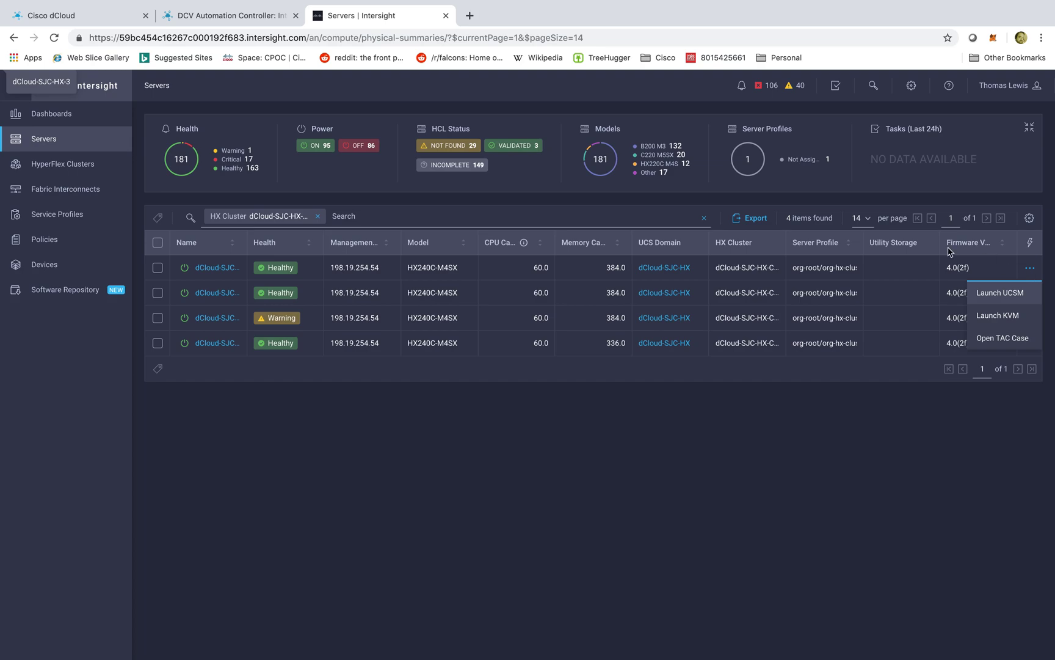
- Open the detail page for server dCloud-SJC-HX-3
left_click(217, 268)
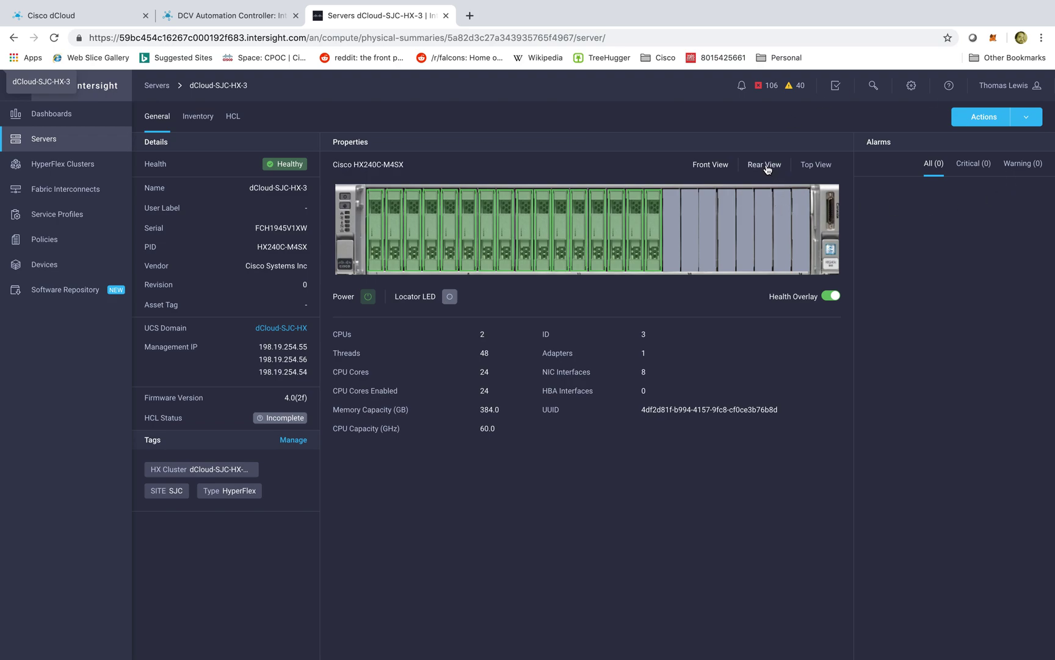
- View the server's Rear View and Top View images, then switch to its Inventory tab
mouse_move(532, 245)
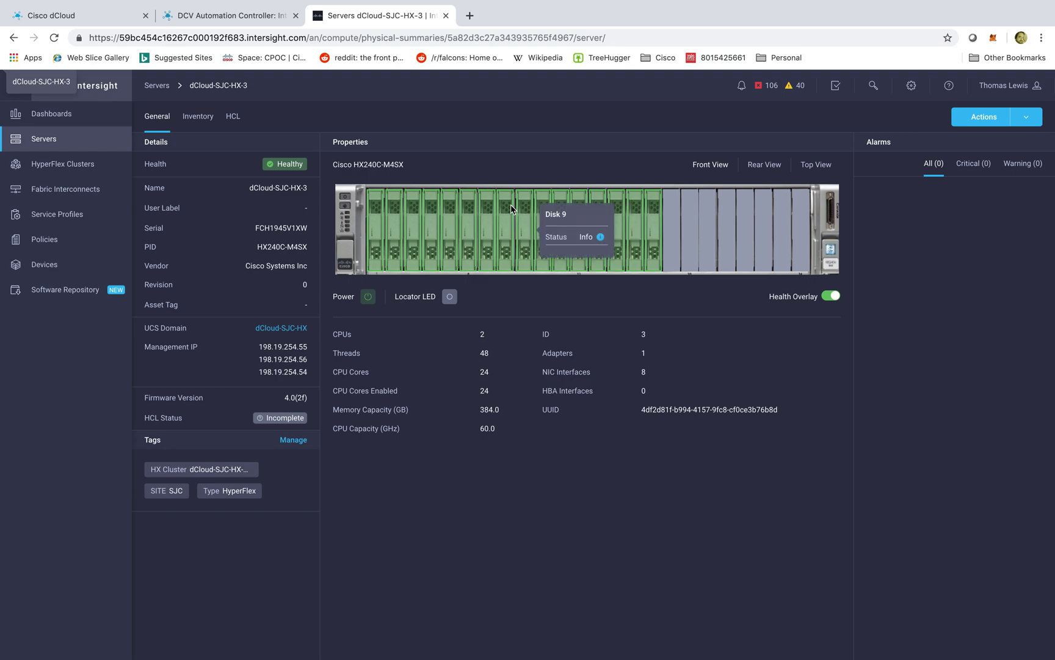
left_click(765, 168)
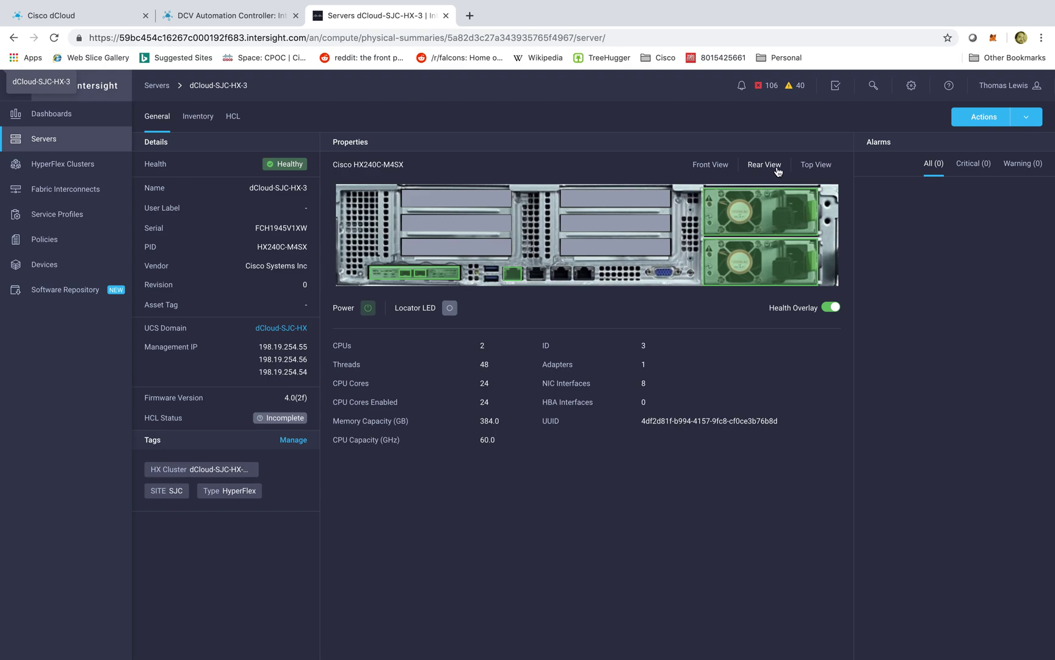
left_click(806, 171)
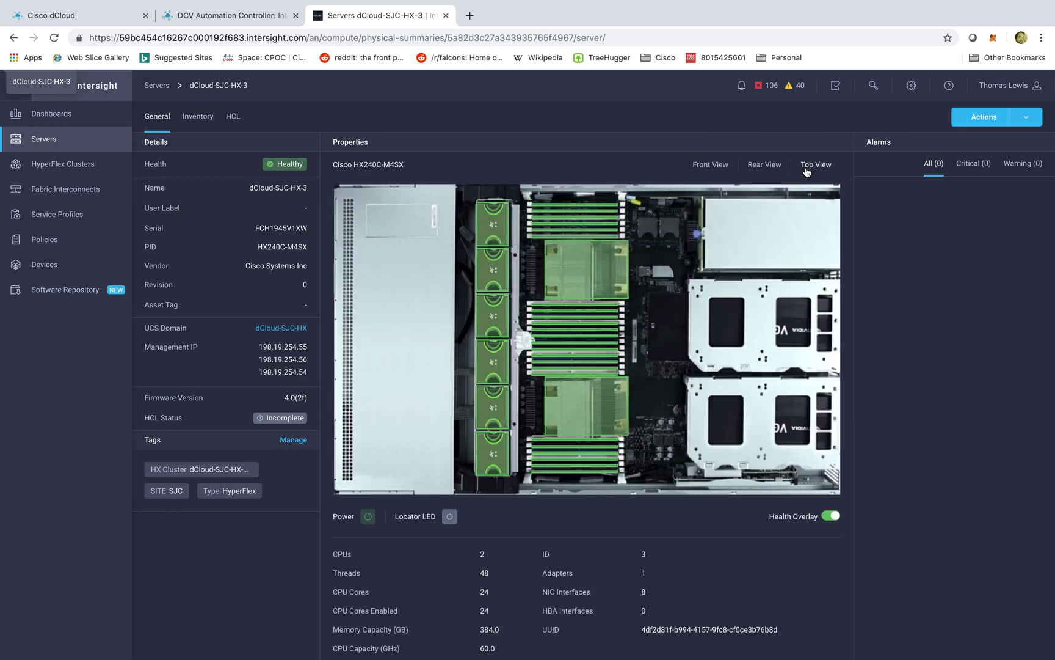
mouse_move(574, 342)
left_click(202, 119)
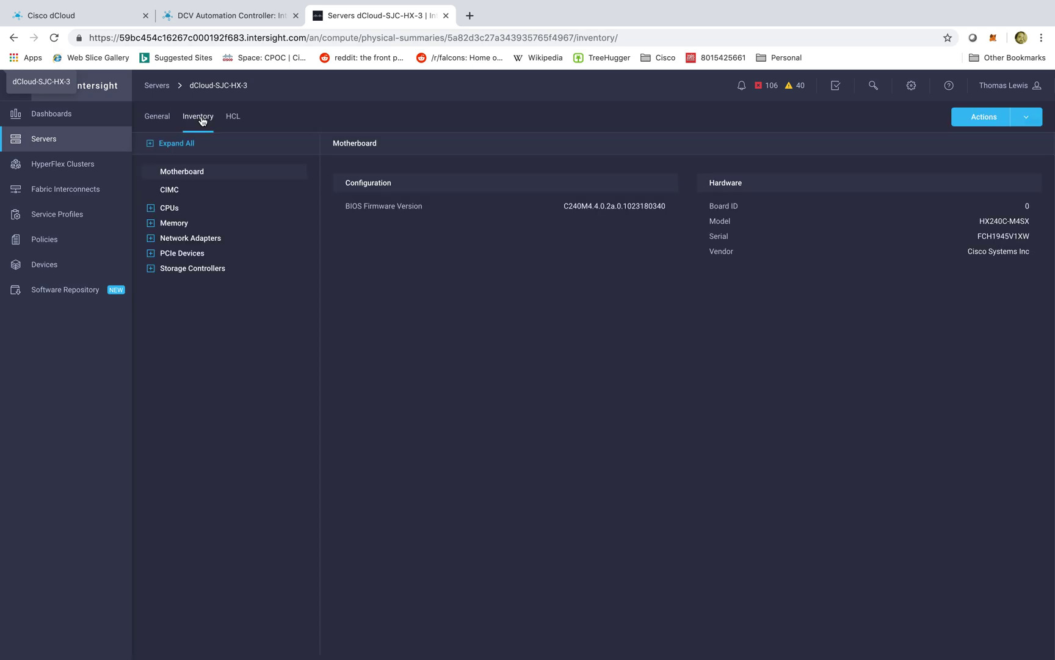
- Expand the whole inventory tree, inspect DIMM_B3 and the Actions menu, then return to Dashboards
left_click(150, 144)
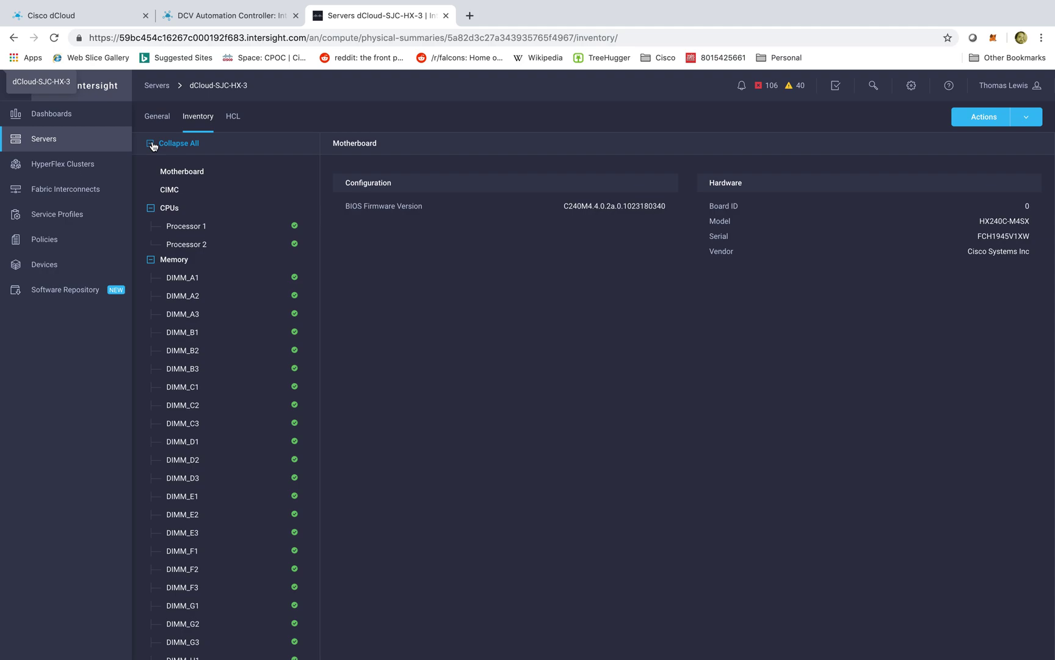
left_click(184, 370)
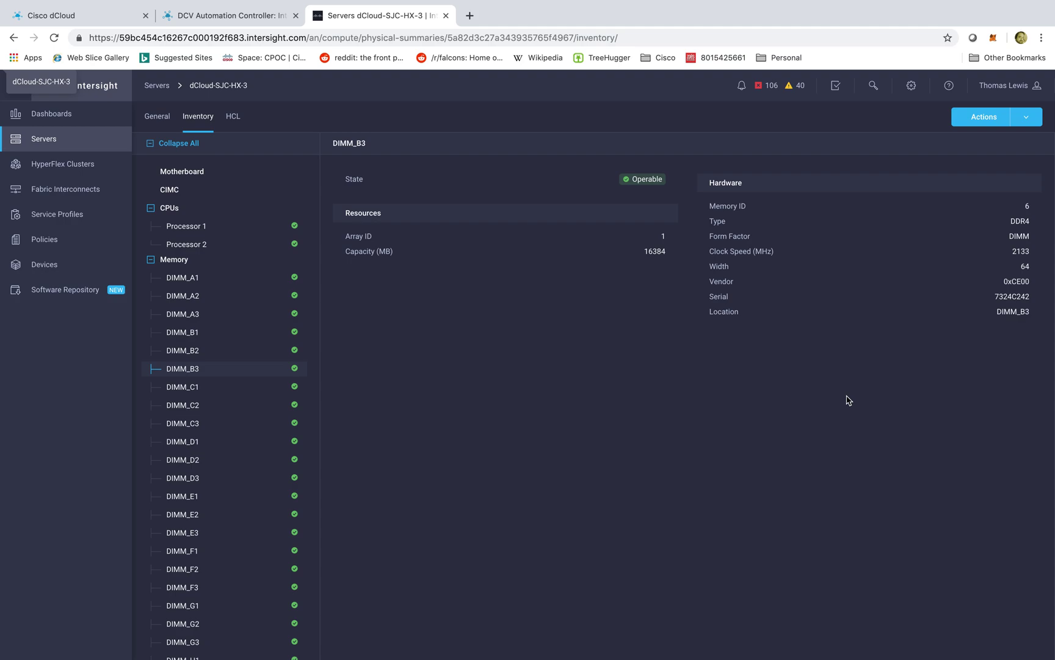
left_click(1023, 128)
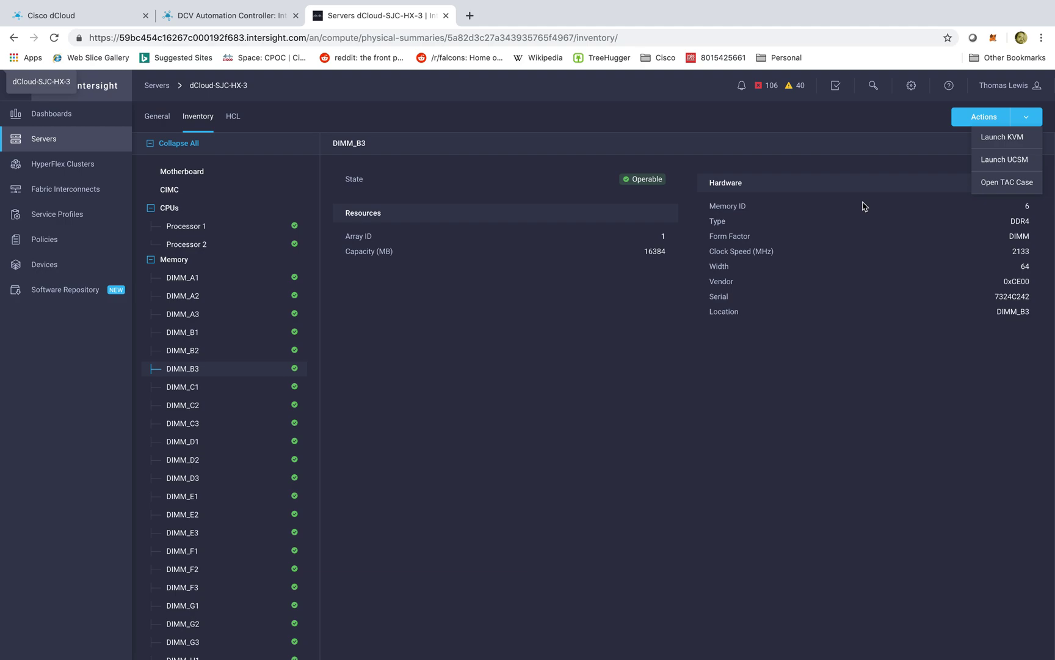
left_click(49, 116)
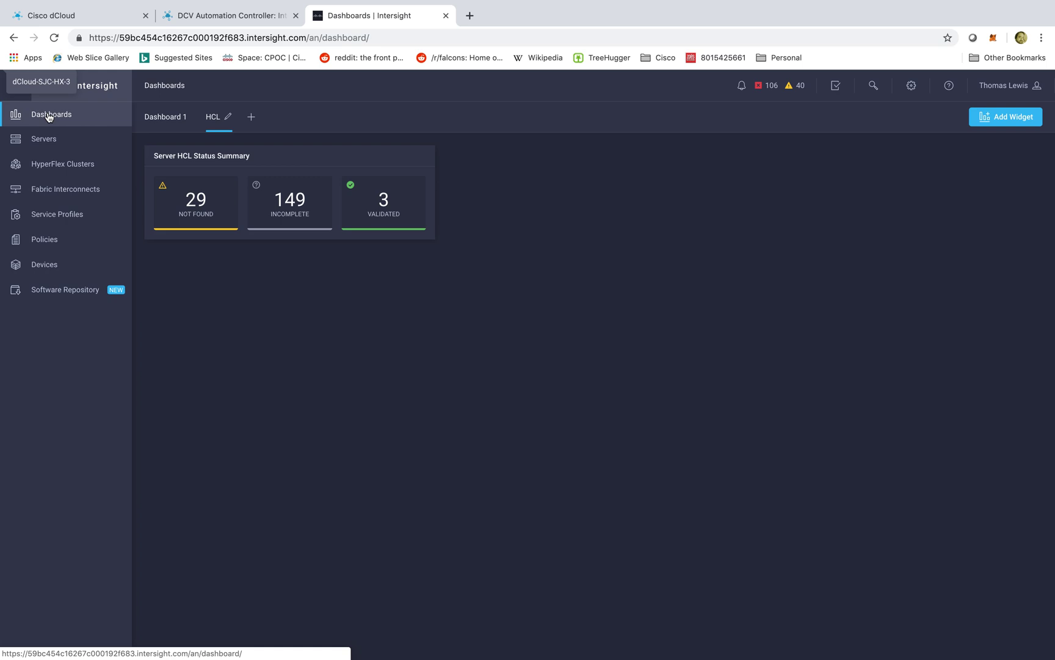
- Switch from the HCL dashboard to the Dashboard 1 overview
left_click(170, 121)
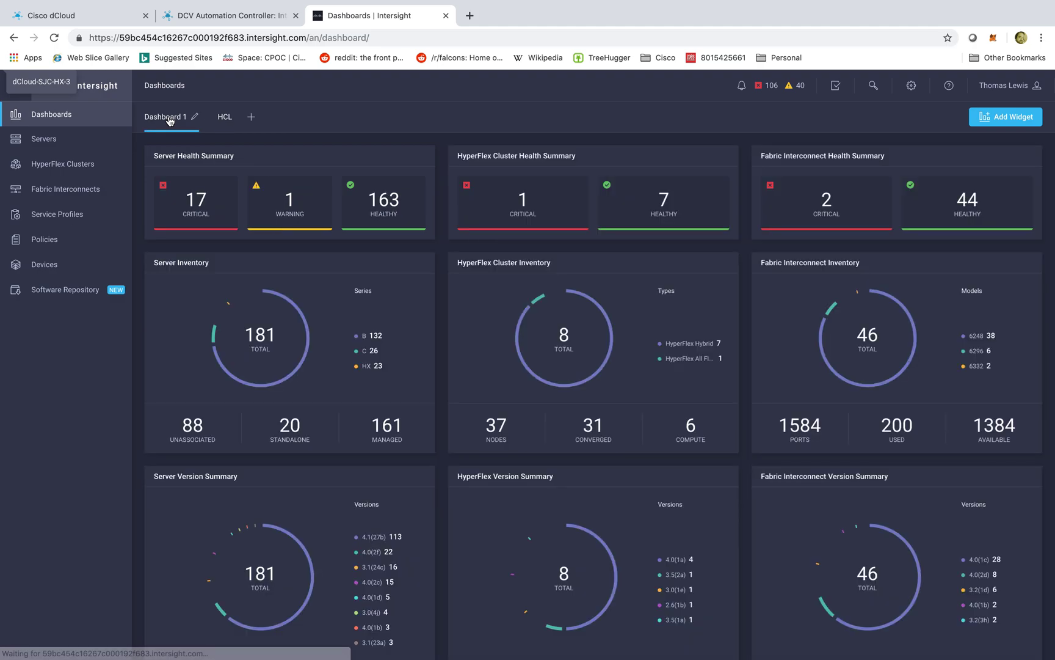